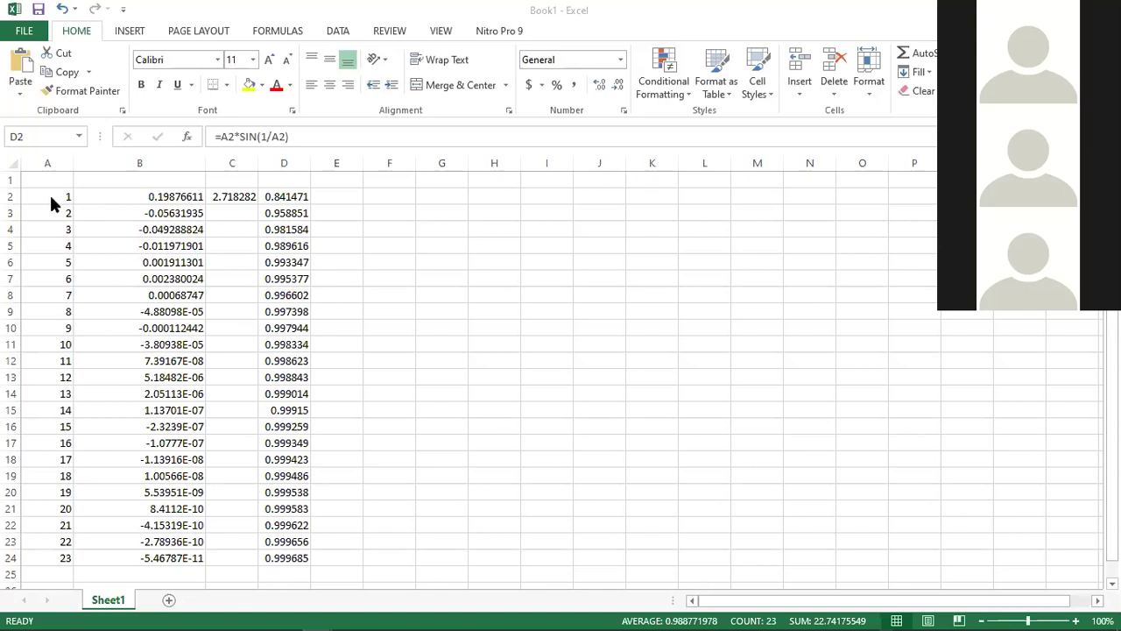
Fill the range A2:B24 with yellow and widen column B to make room for longer numbers.
left_click_drag(66, 198, 166, 558)
left_click(248, 84)
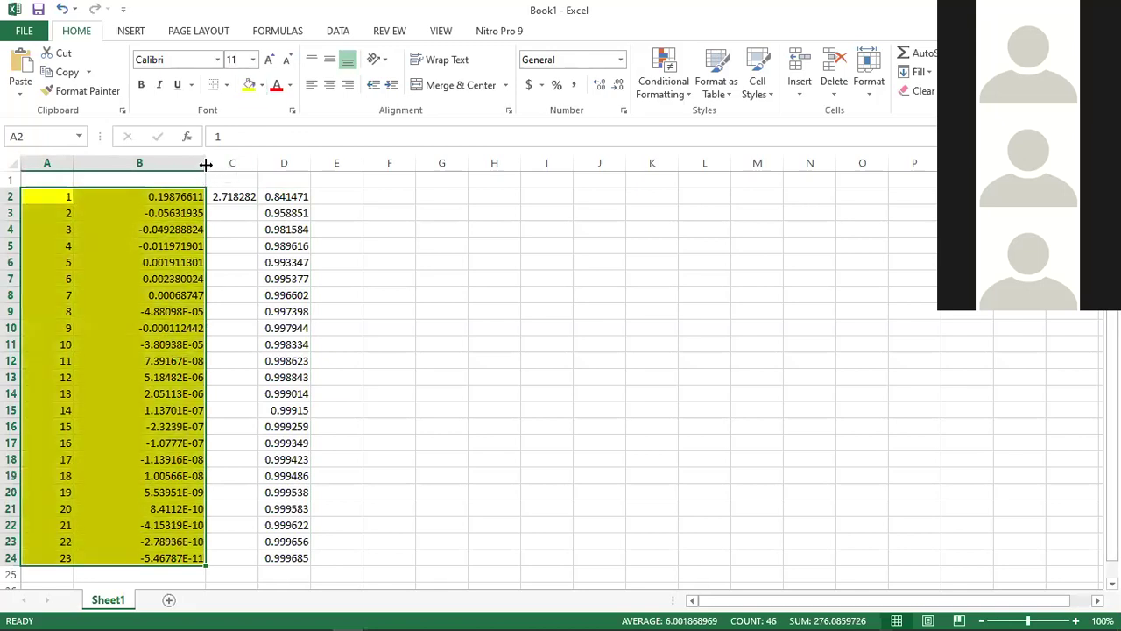
left_click_drag(205, 164, 281, 164)
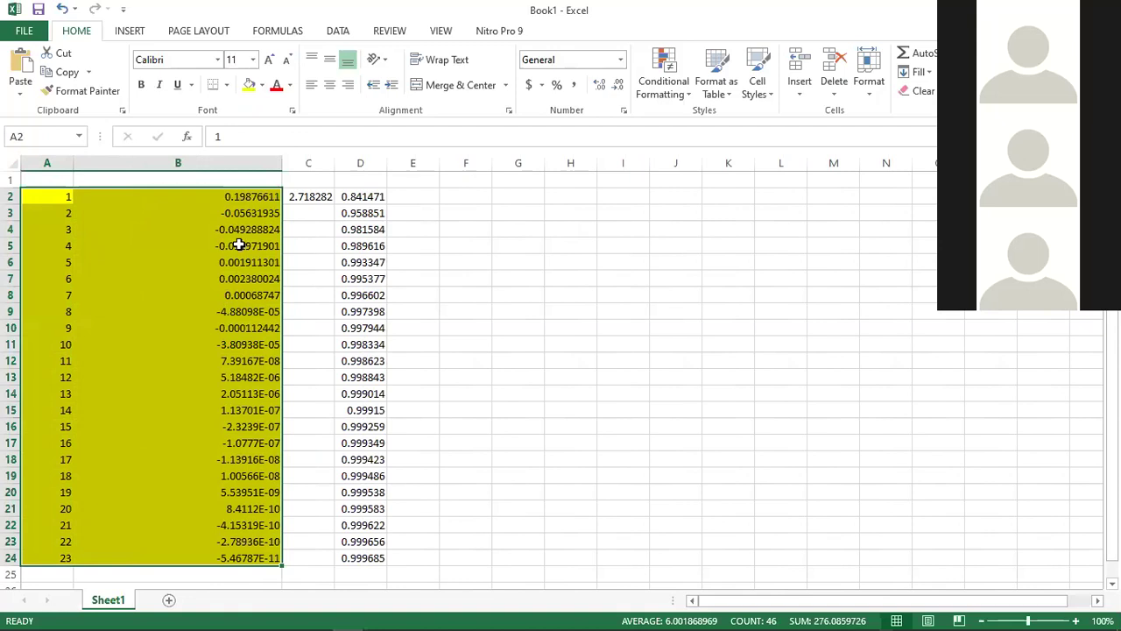
Increase the decimal places of the values in B2:B24 to 21.
left_click_drag(240, 194, 213, 561)
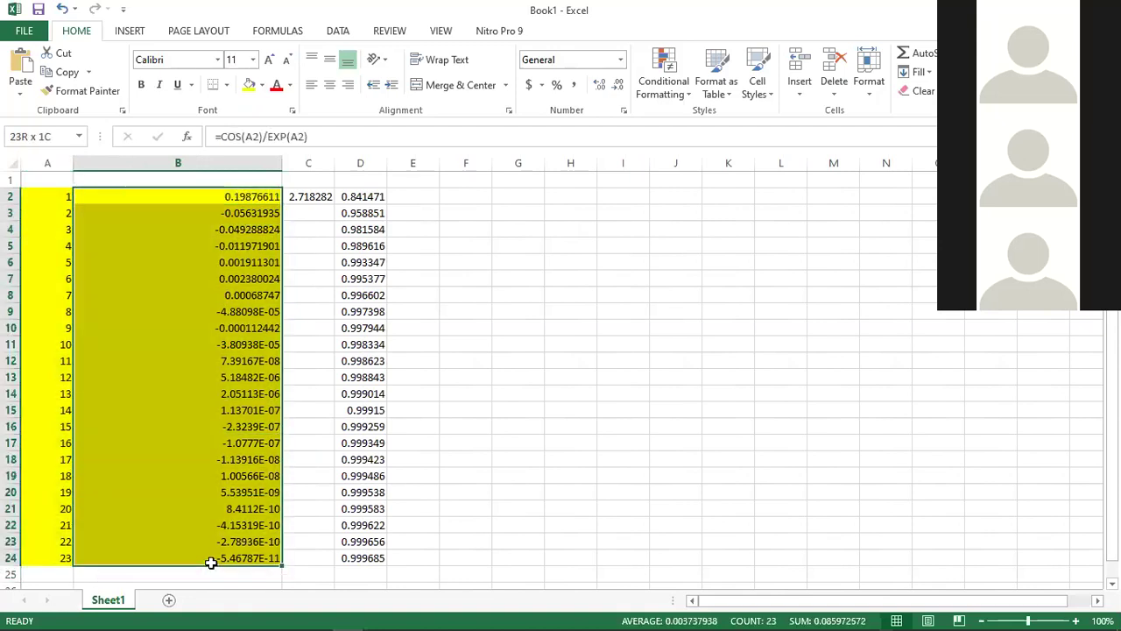
left_click(599, 85)
left_click(599, 85)
left_click(600, 85)
left_click(599, 85)
left_click(599, 85)
left_click(599, 85)
left_click(599, 85)
left_click(599, 85)
left_click(599, 85)
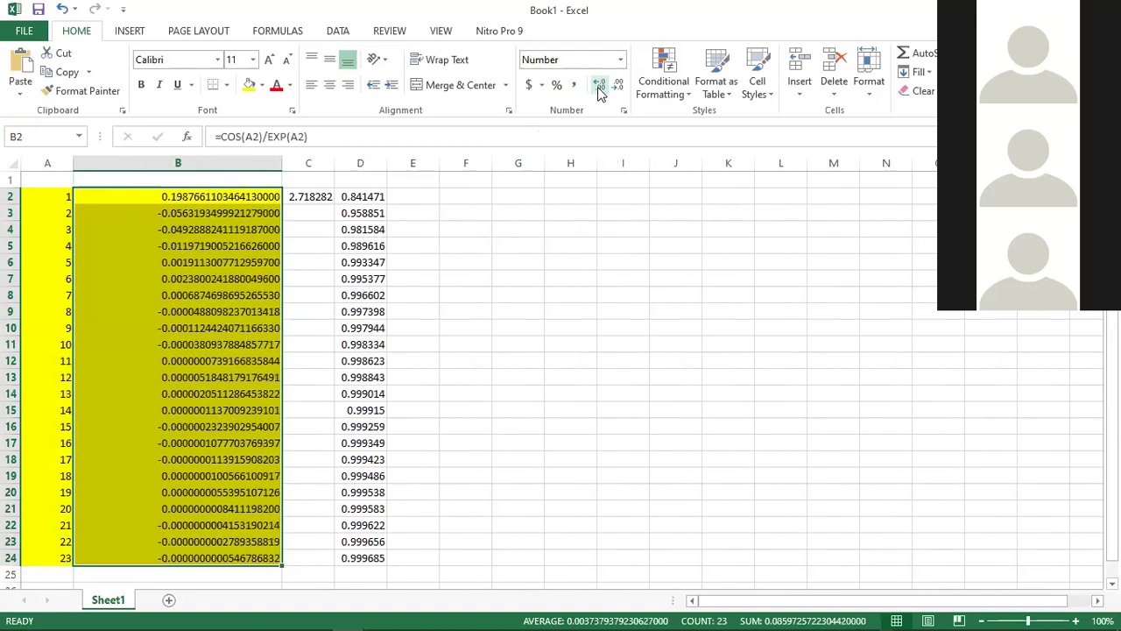
left_click(599, 85)
left_click(599, 85)
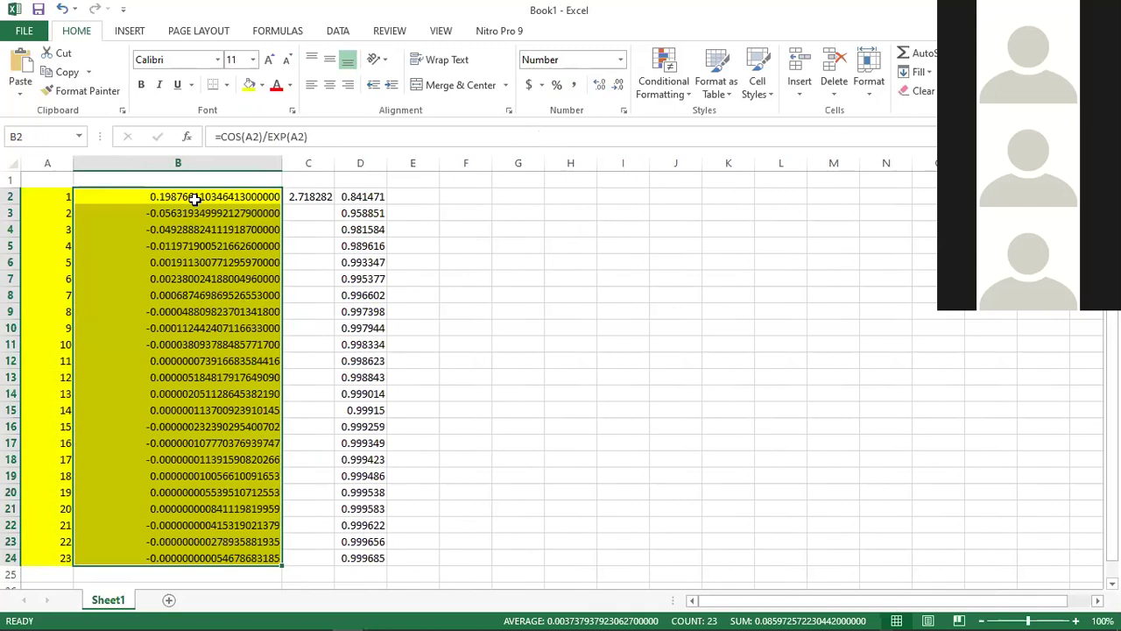
Enter 0 in cell B25, below the COS/EXP sequence values, as its limit.
left_click(193, 198)
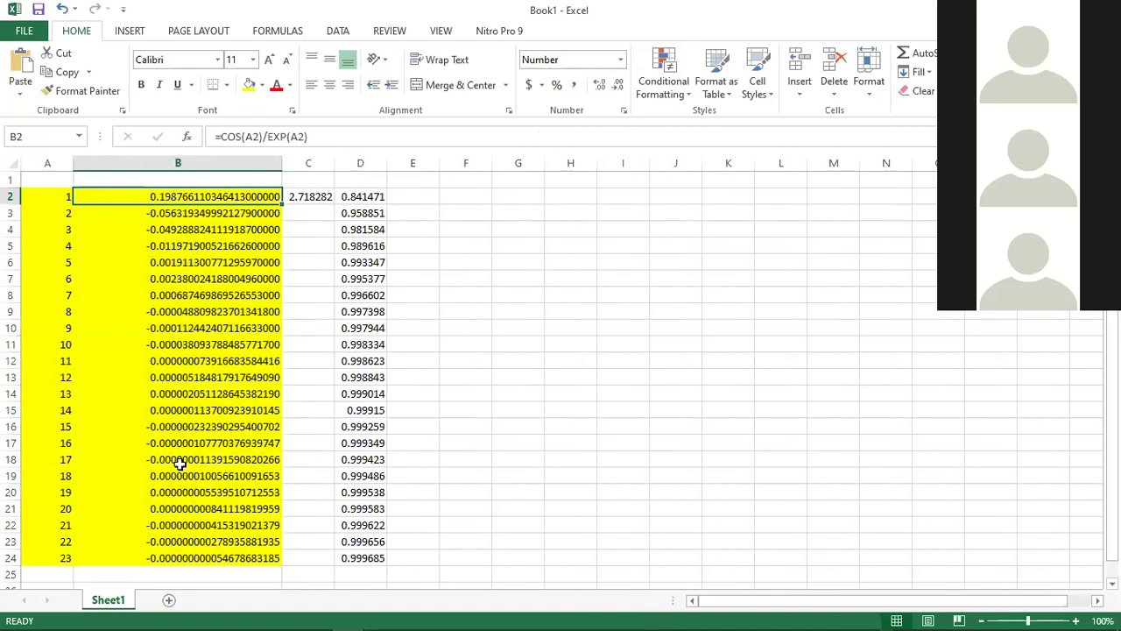
left_click(228, 576)
type("0")
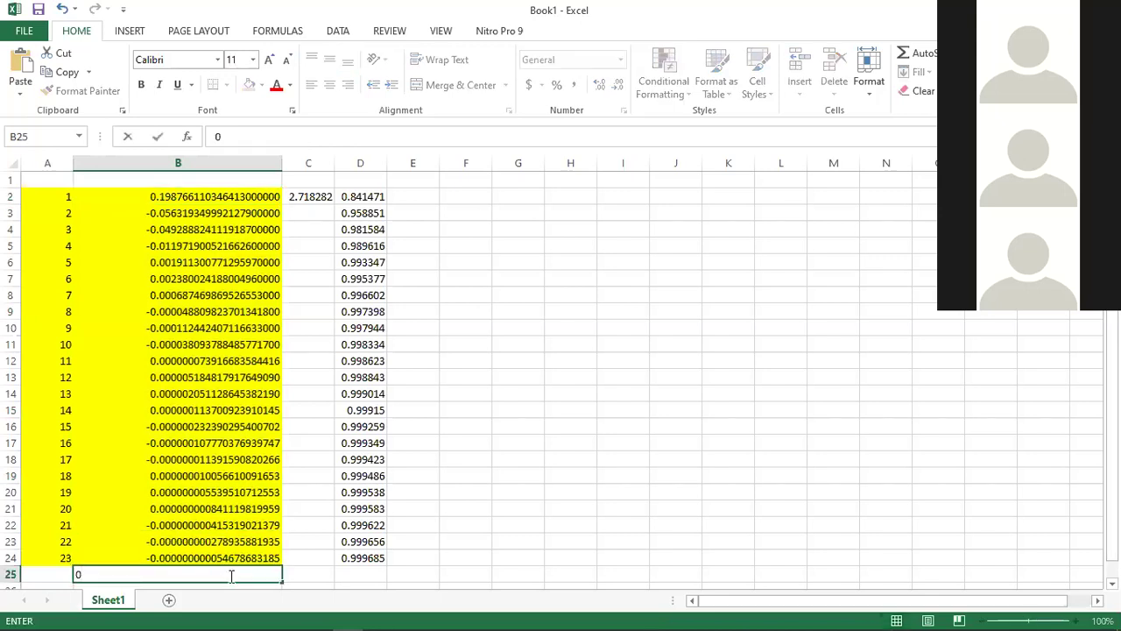
left_click(320, 576)
Fill the A2*SIN(1/A2) sequence values in D2:D24 with green.
left_click_drag(360, 197, 353, 557)
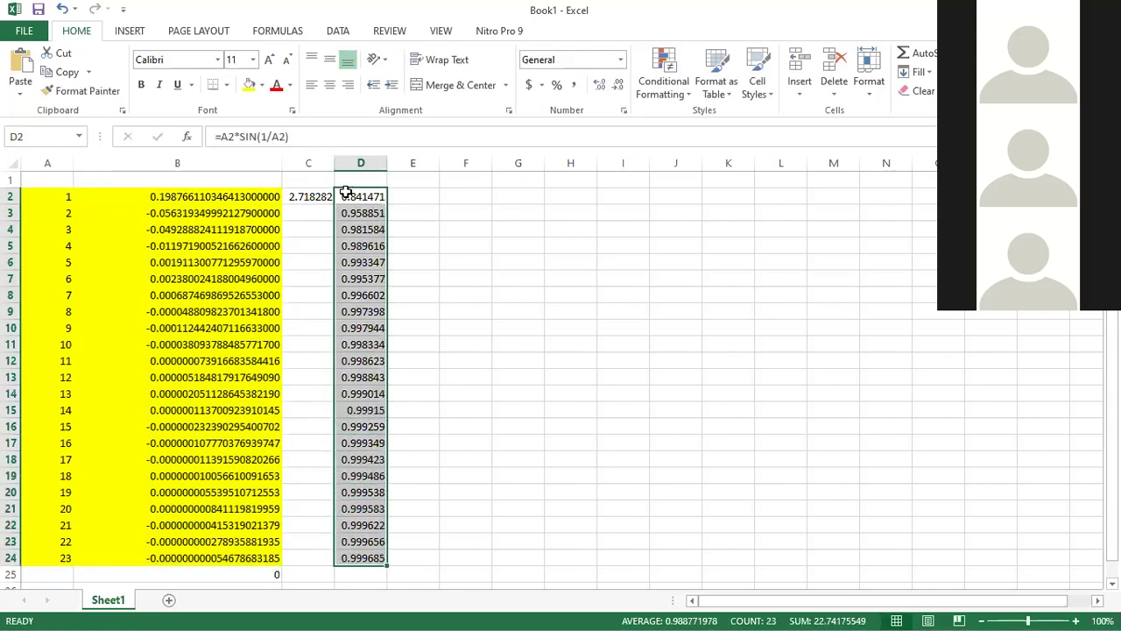
left_click(261, 85)
left_click(302, 215)
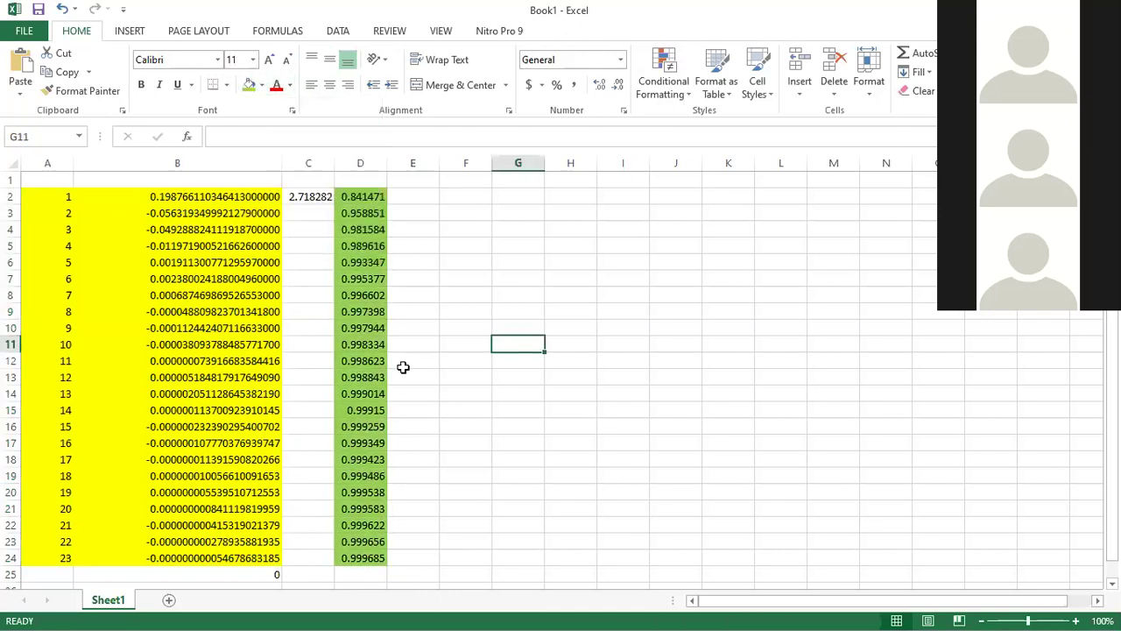
Fit column D to its contents and format the values in D2:D24 with 12 decimal places.
left_click(368, 199)
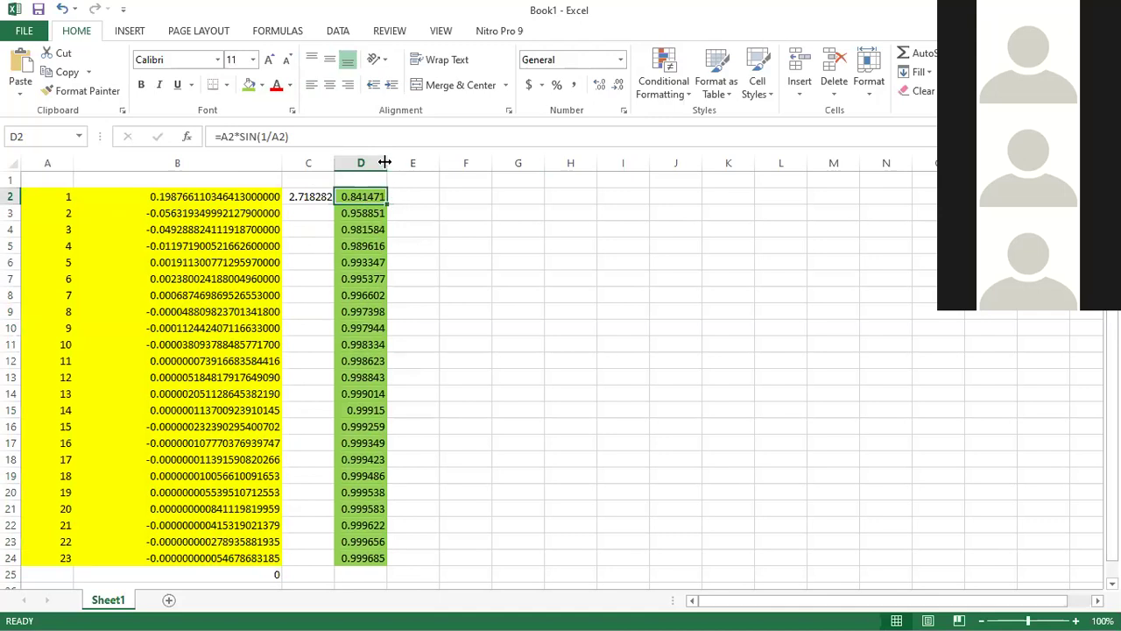
double_click(385, 162)
left_click_drag(411, 196, 404, 541)
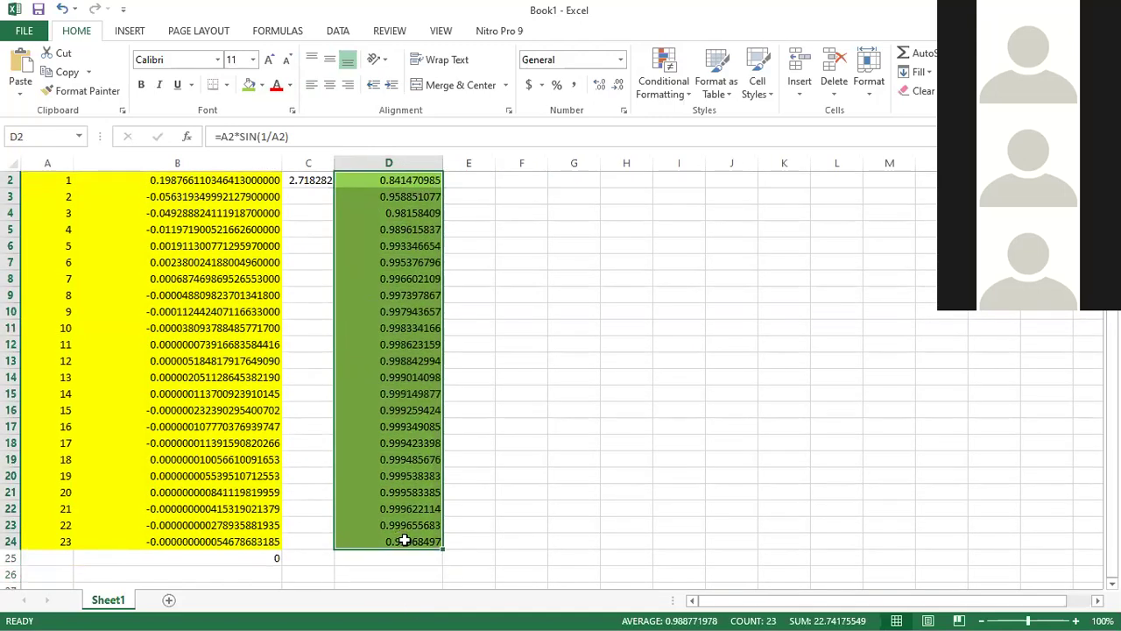
left_click(618, 85)
left_click(599, 85)
left_click(599, 85)
left_click(599, 85)
left_click(600, 85)
left_click(550, 363)
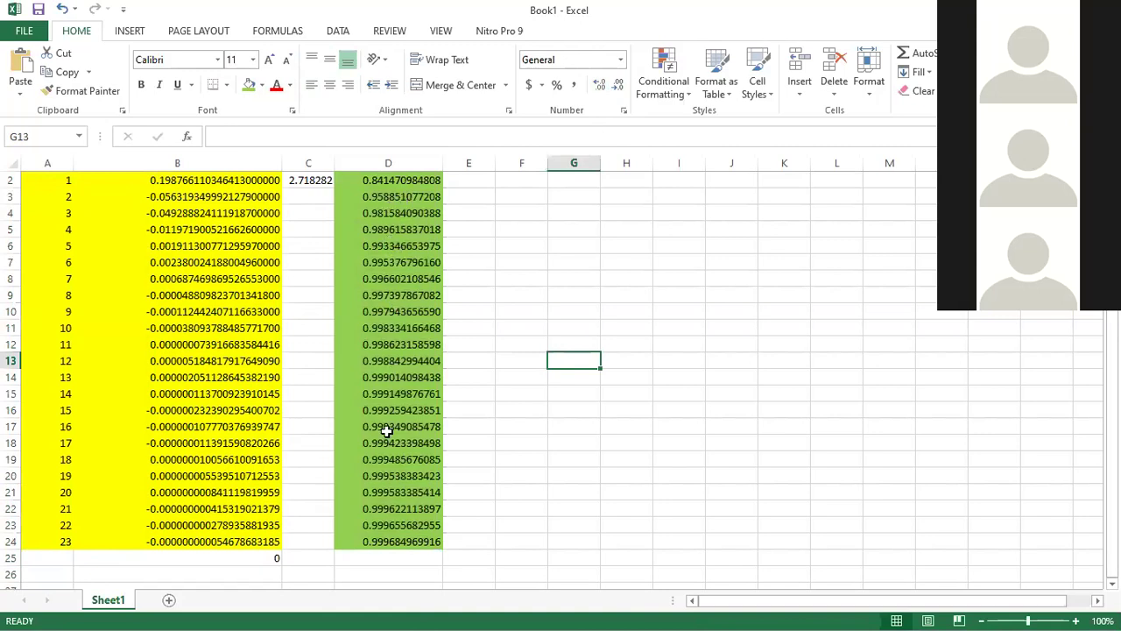
Enter 1 in cell D25, below the green sequence values, as their limit.
left_click(391, 560)
type("1")
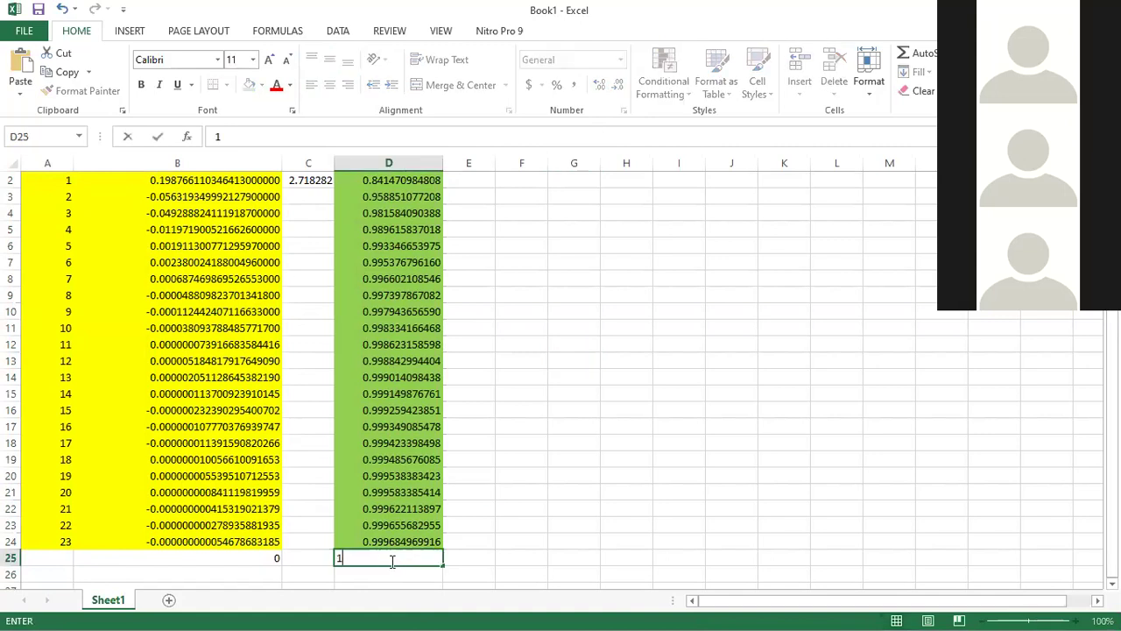
left_click(553, 492)
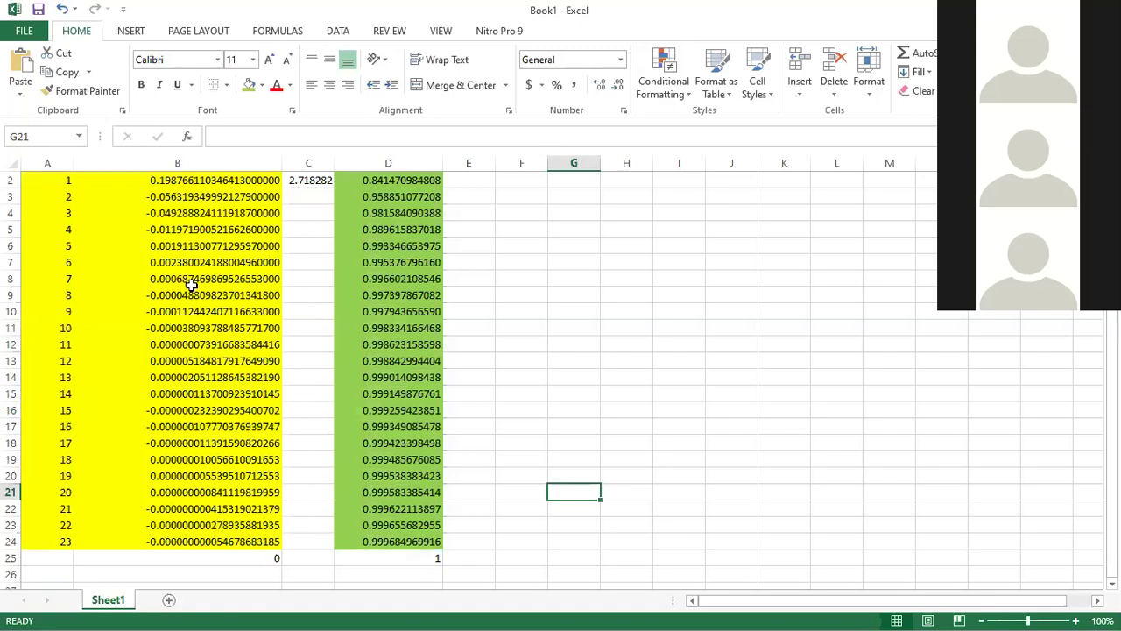
Examine the signs of the values in B9:B11 and B12:B15, and compare both sequences with their limits in B25 and D25.
left_click_drag(181, 295, 181, 333)
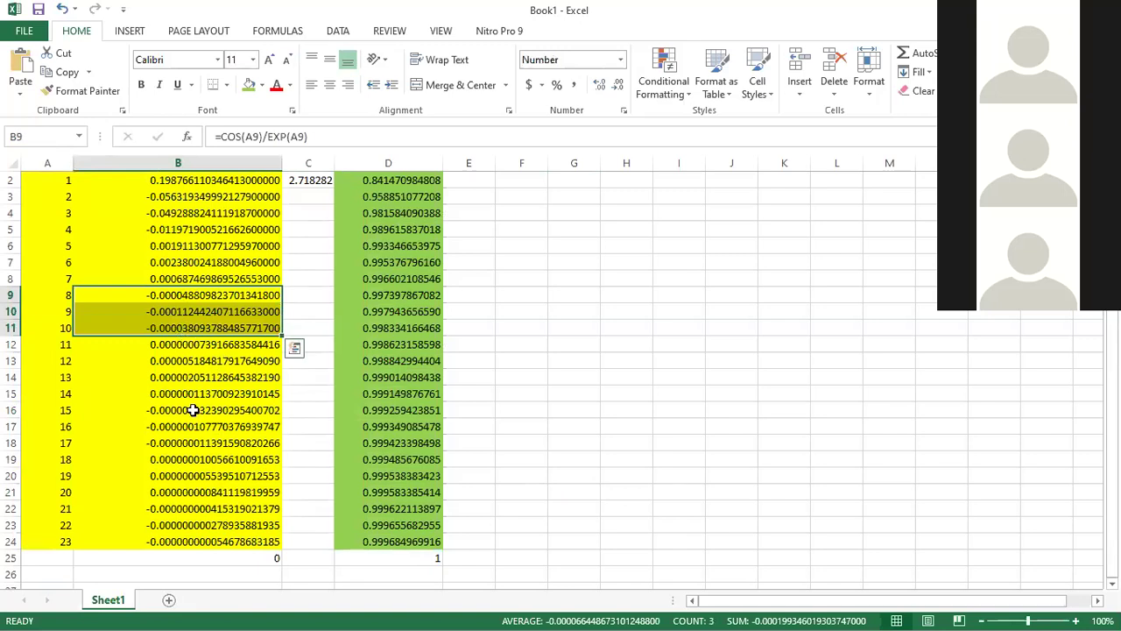
left_click(145, 574)
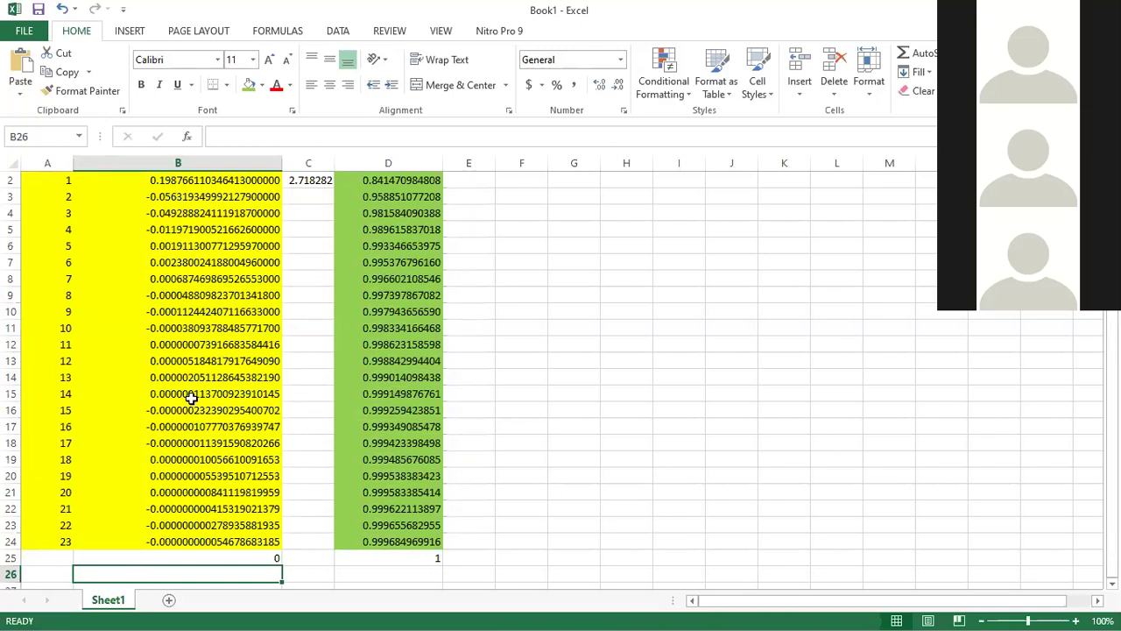
left_click_drag(193, 348, 196, 390)
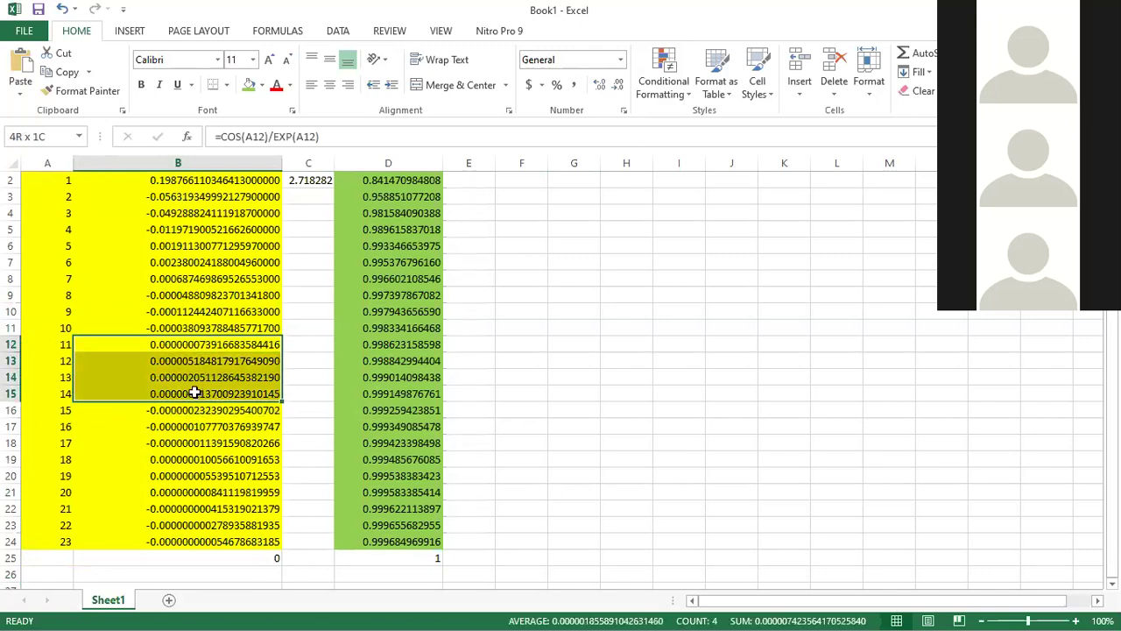
left_click(212, 570)
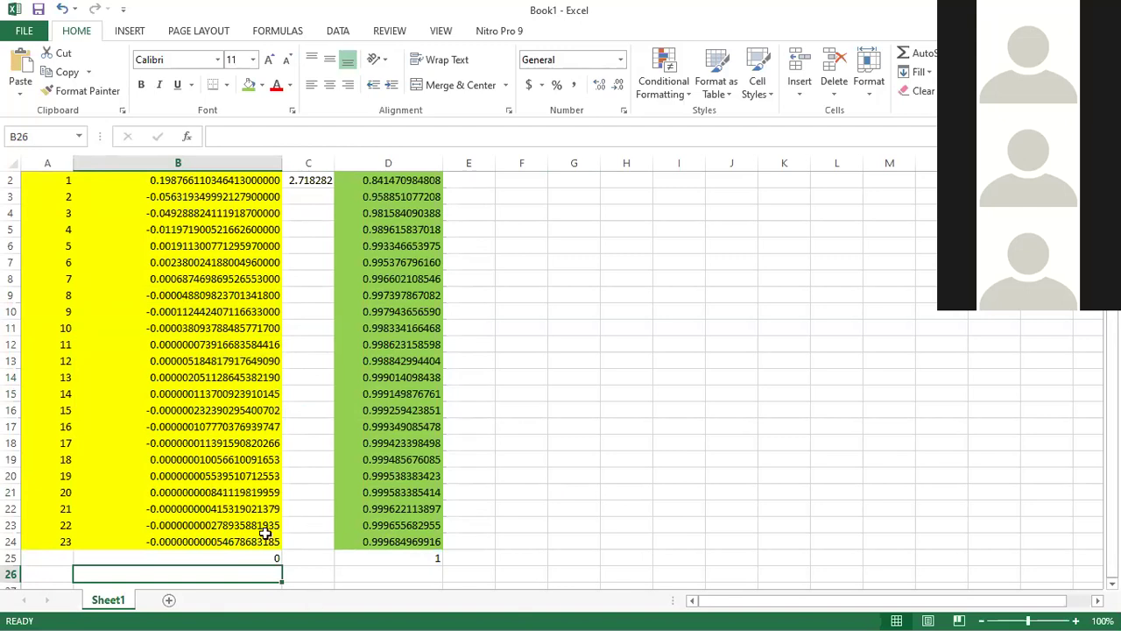
left_click(232, 557)
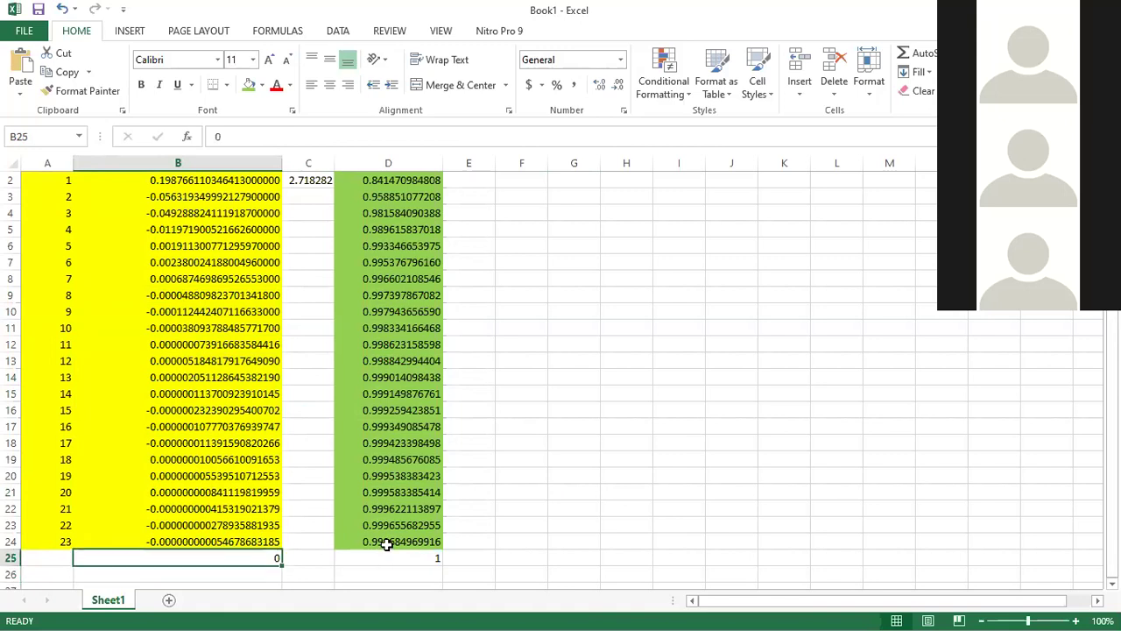
left_click(421, 557)
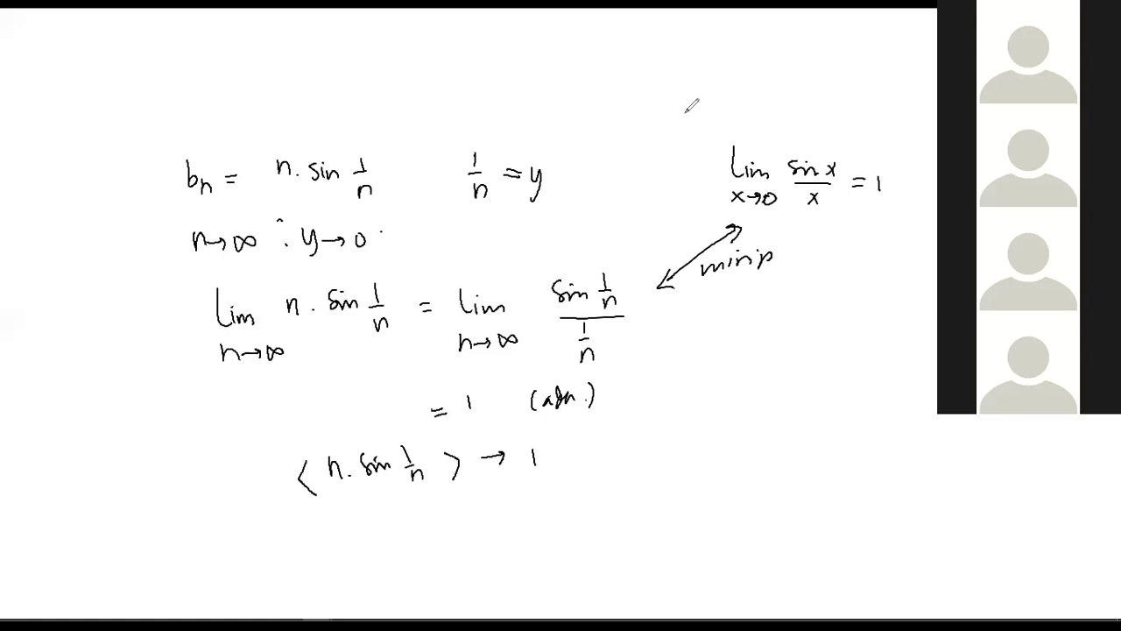
On a new blank whiteboard page, handwrite exercise 17) with the sequence aₙ = ln n / n².
key("Page_Down")
left_click_drag(160, 137, 160, 160)
mouse_move(166, 140)
left_mouse_down()
mouse_move(175, 160)
mouse_move(177, 147)
left_mouse_up()
left_click_drag(181, 136, 179, 174)
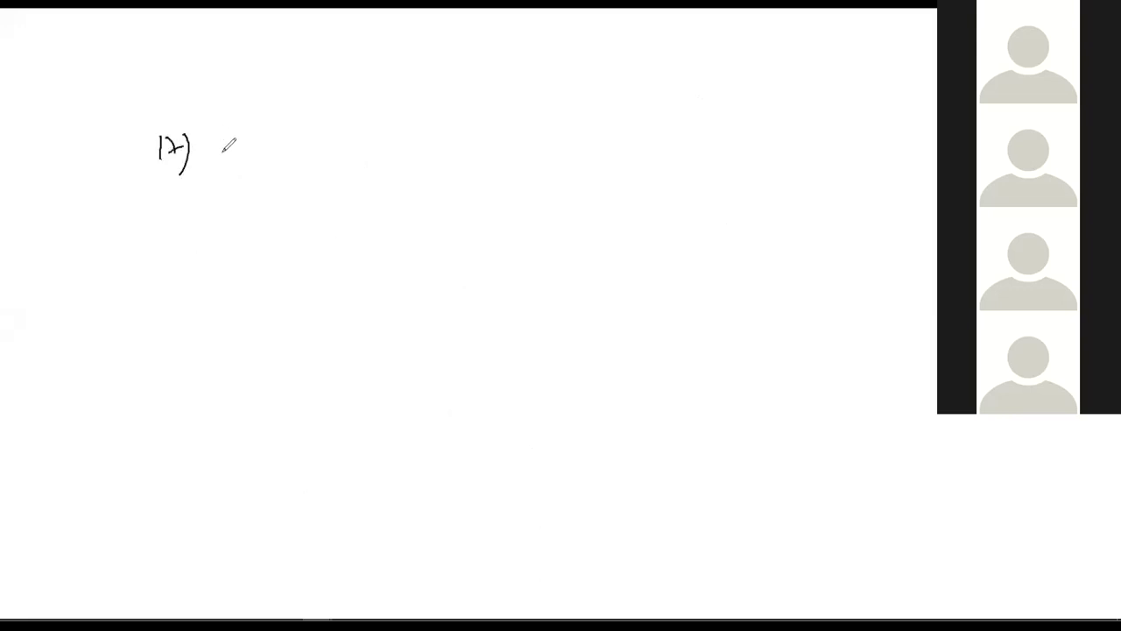
mouse_move(308, 131)
left_mouse_down()
mouse_move(282, 166)
mouse_move(322, 155)
left_mouse_up()
left_click_drag(309, 162, 322, 162)
mouse_move(351, 122)
left_mouse_down()
mouse_move(370, 149)
mouse_move(404, 142)
left_mouse_up()
left_click_drag(346, 166, 407, 166)
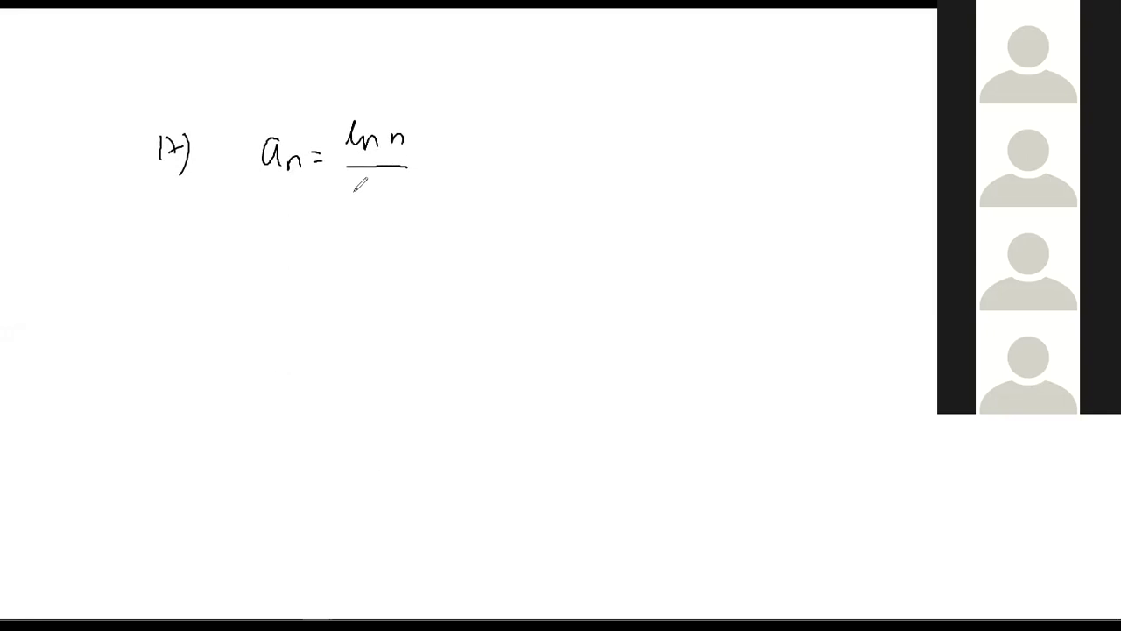
left_click_drag(361, 202, 401, 182)
Handwrite the limit of ln n / n² as n→∞ beside the sequence, ending with an equals sign.
mouse_move(509, 138)
left_mouse_down()
mouse_move(515, 162)
mouse_move(533, 137)
left_mouse_up()
mouse_move(511, 184)
left_mouse_down()
mouse_move(552, 177)
mouse_move(560, 187)
left_mouse_up()
mouse_move(591, 128)
left_mouse_down()
mouse_move(621, 152)
mouse_move(645, 147)
left_mouse_up()
mouse_move(606, 165)
left_mouse_down()
mouse_move(641, 163)
mouse_move(631, 186)
mouse_move(650, 198)
left_mouse_up()
mouse_move(683, 161)
left_mouse_down()
mouse_move(702, 153)
mouse_move(696, 166)
left_mouse_up()
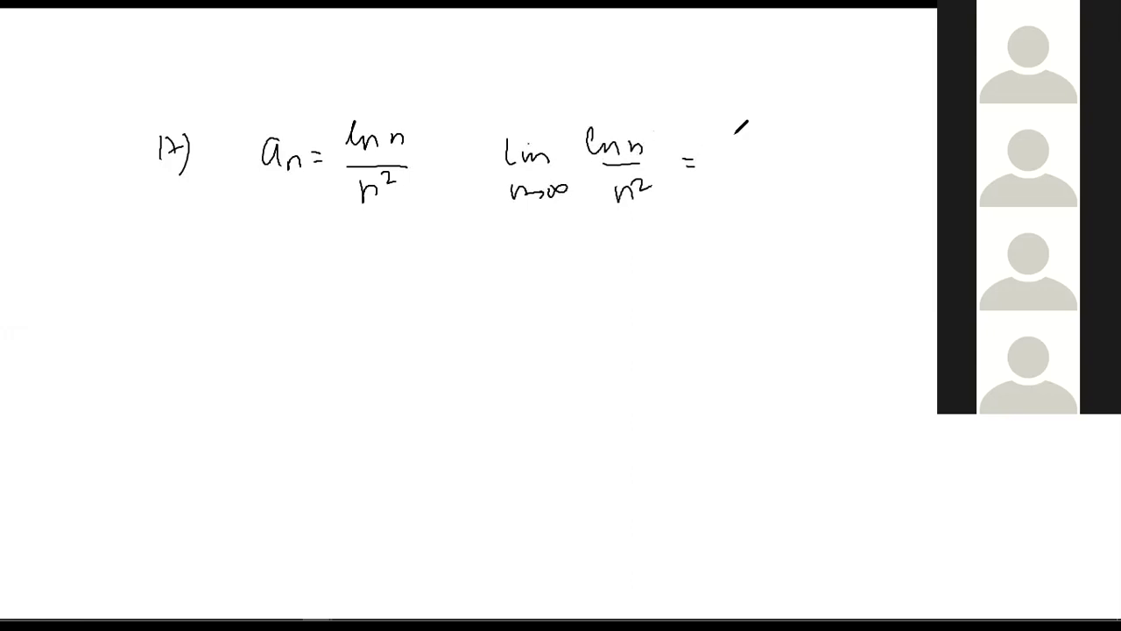
Write the indeterminate form ∞/∞ after the equals sign, circle it, and label it l'hopital with an underline.
mouse_move(750, 135)
left_mouse_down()
mouse_move(753, 145)
mouse_move(776, 138)
mouse_move(785, 156)
mouse_move(744, 184)
left_mouse_up()
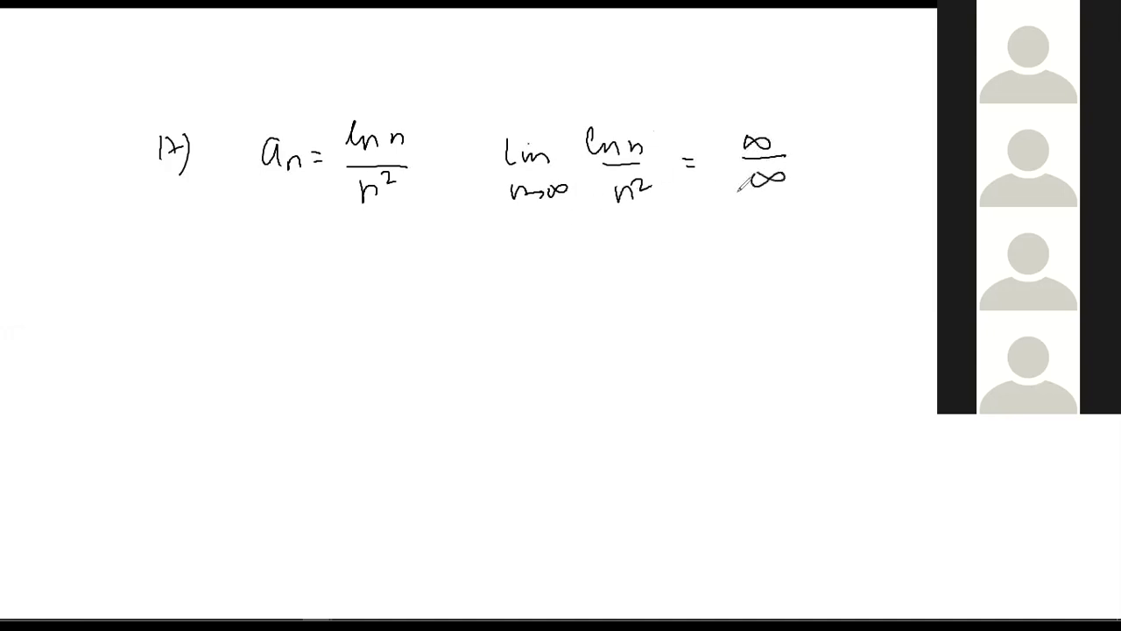
mouse_move(741, 105)
left_mouse_down()
mouse_move(787, 182)
mouse_move(740, 109)
left_mouse_up()
left_click_drag(721, 206, 724, 231)
left_click_drag(737, 207, 776, 224)
left_click_drag(779, 212, 839, 216)
left_click_drag(764, 243, 845, 235)
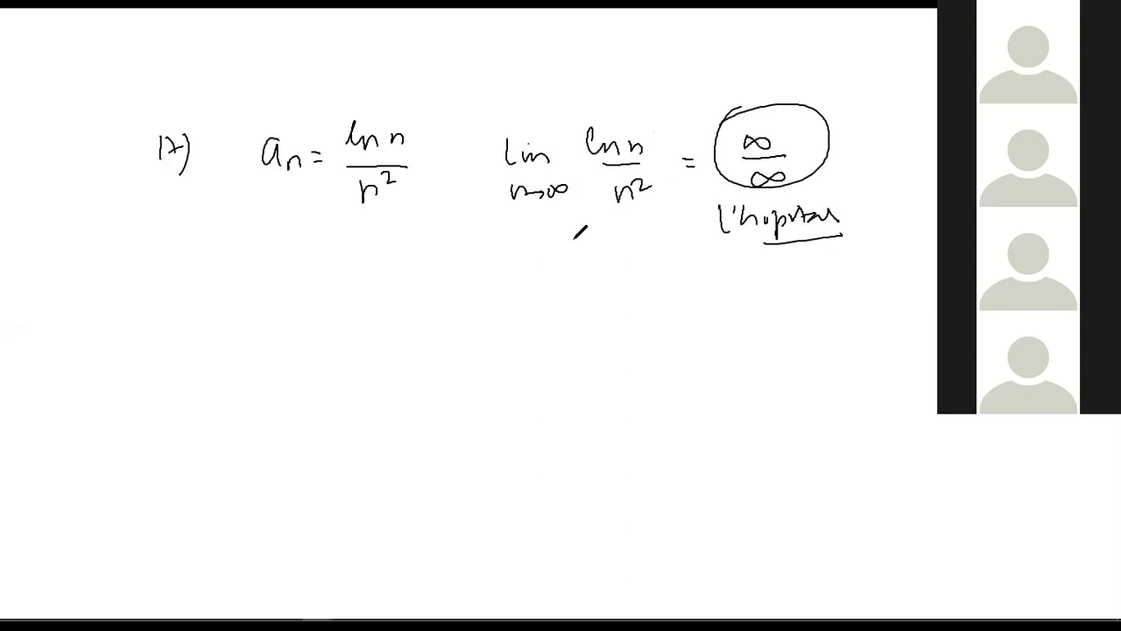
Start the next line of the solution below the limit by handwriting "= Lim".
left_click_drag(481, 257, 487, 257)
left_click_drag(481, 265, 487, 264)
left_click_drag(503, 247, 523, 269)
left_click_drag(528, 259, 558, 268)
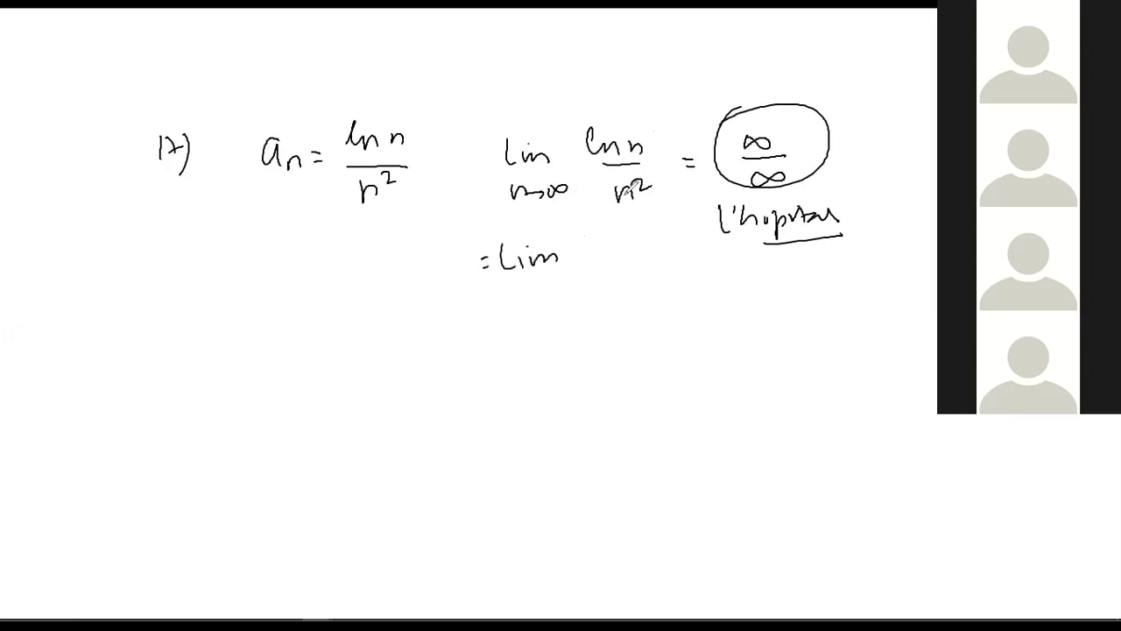